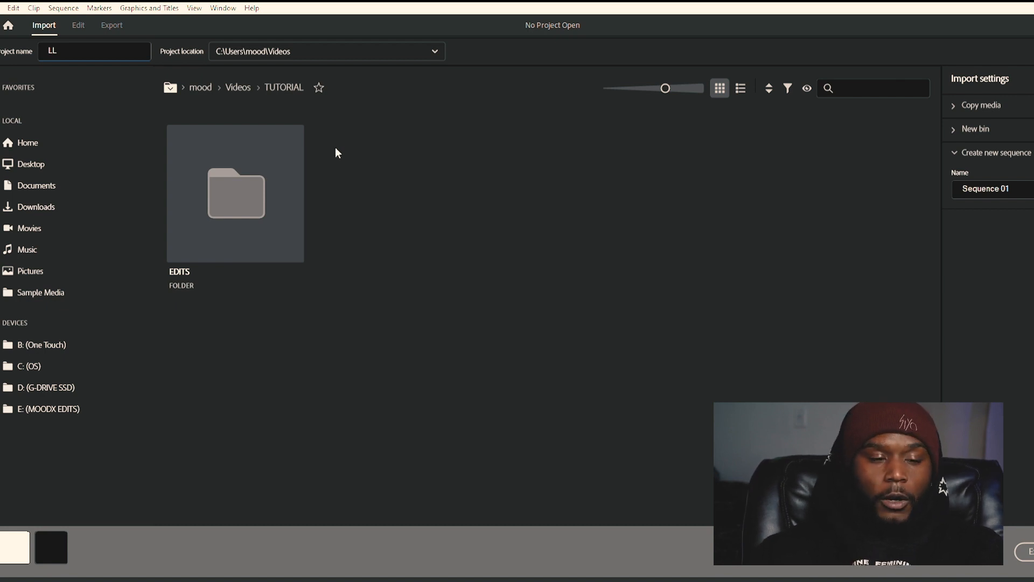
Step: Create the LL project with Sequence 01, importing the bh and C0130 clips from the EDITS folder
{"action": "double_click", "coordinate": [291, 136]}
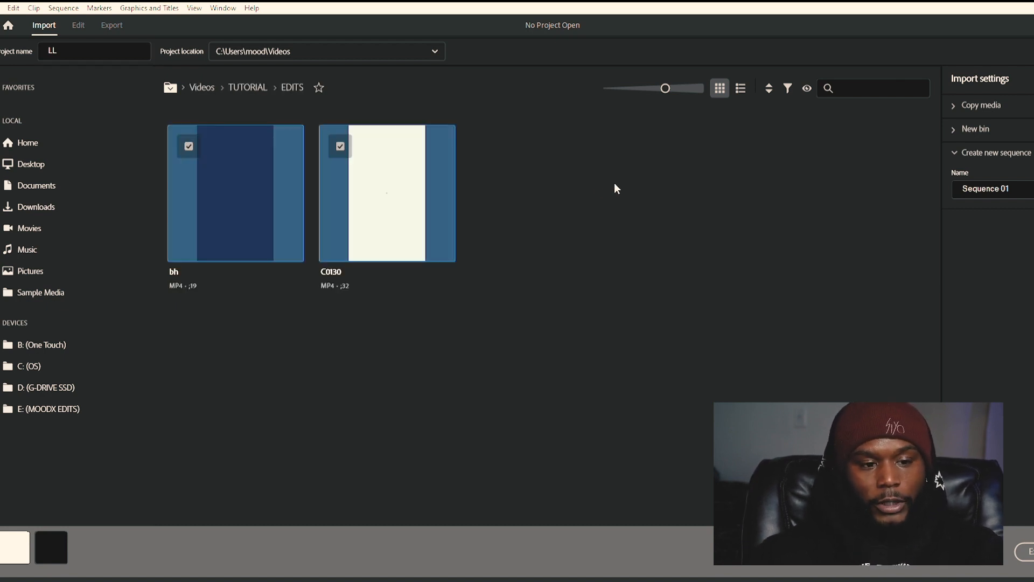
{"action": "left_click_drag", "start_coordinate": [528, 205], "coordinate": [237, 193]}
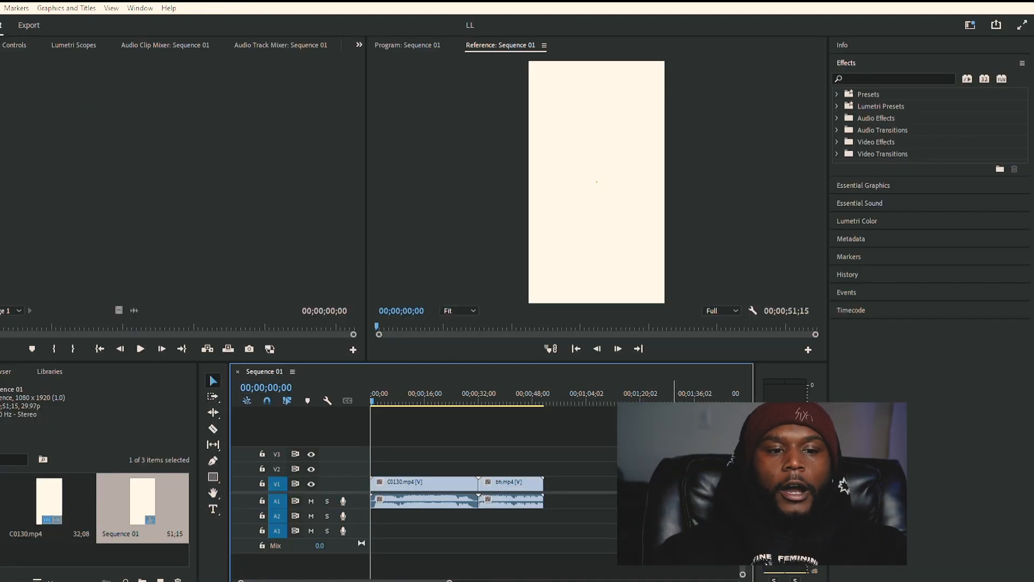
{"action": "left_click", "coordinate": [142, 506]}
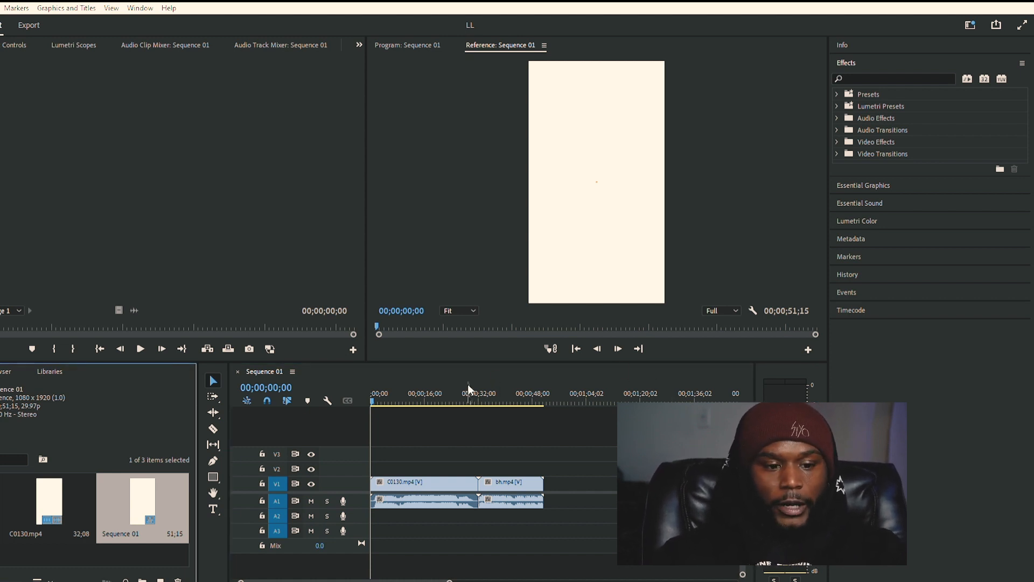
{"action": "left_click", "coordinate": [431, 397]}
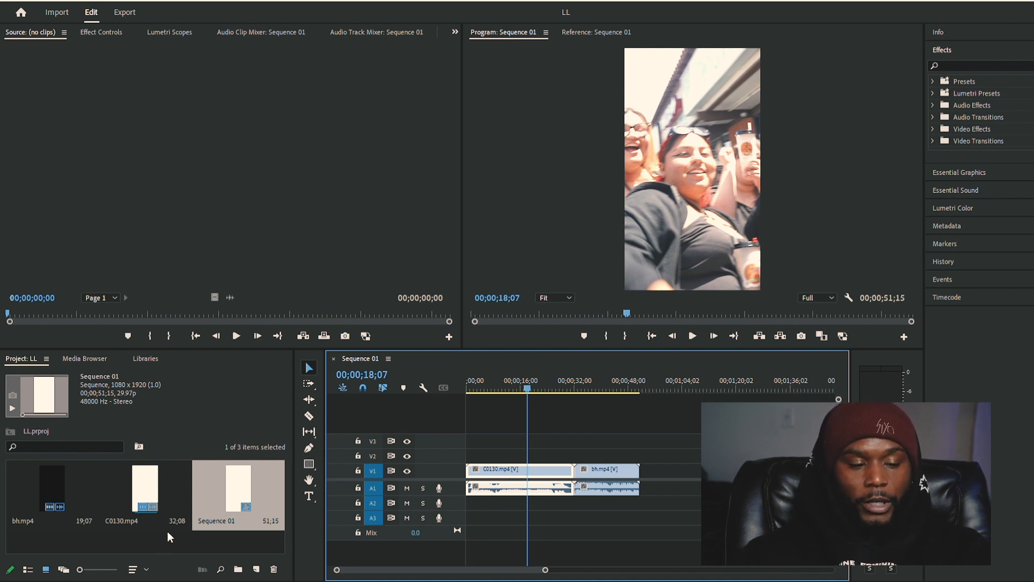
{"action": "left_click", "coordinate": [243, 565]}
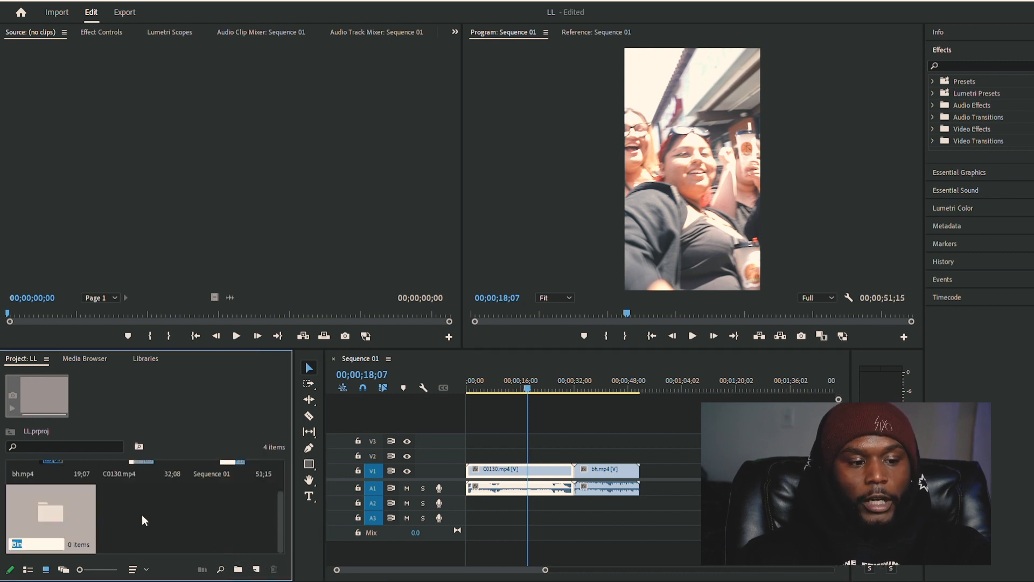
{"action": "left_click", "coordinate": [142, 516]}
{"action": "left_click", "coordinate": [86, 500]}
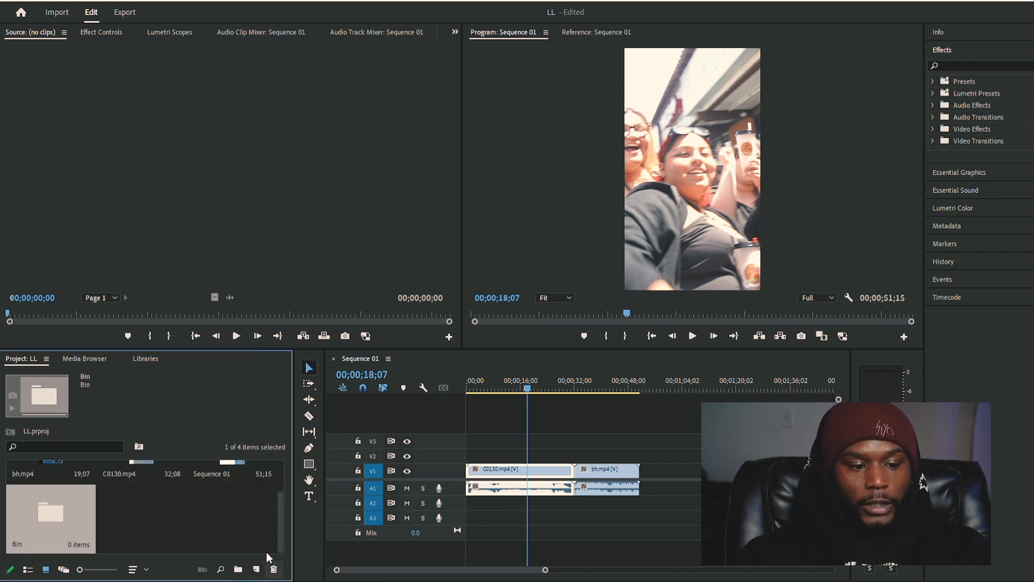
{"action": "key", "text": "Delete"}
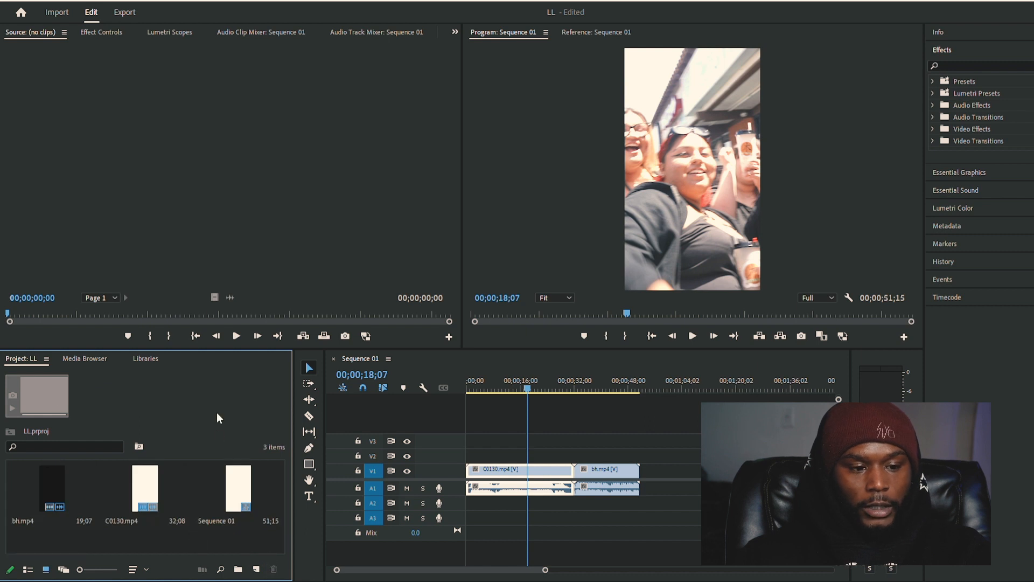
Step: Create a new bin in the project and name it FOOTAGE
{"action": "key", "text": "ctrl+/"}
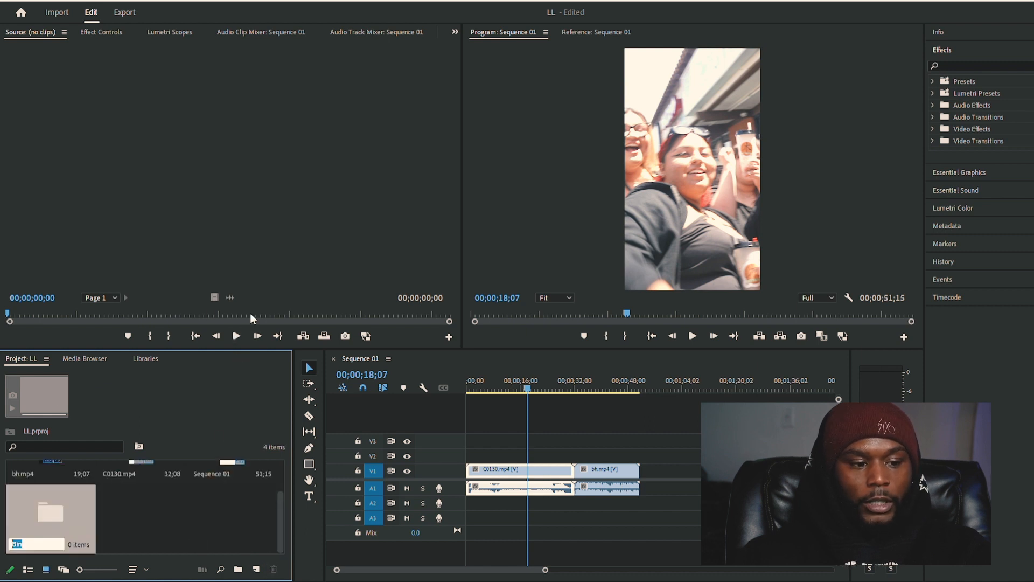
{"action": "type", "text": "FOOTAGE"}
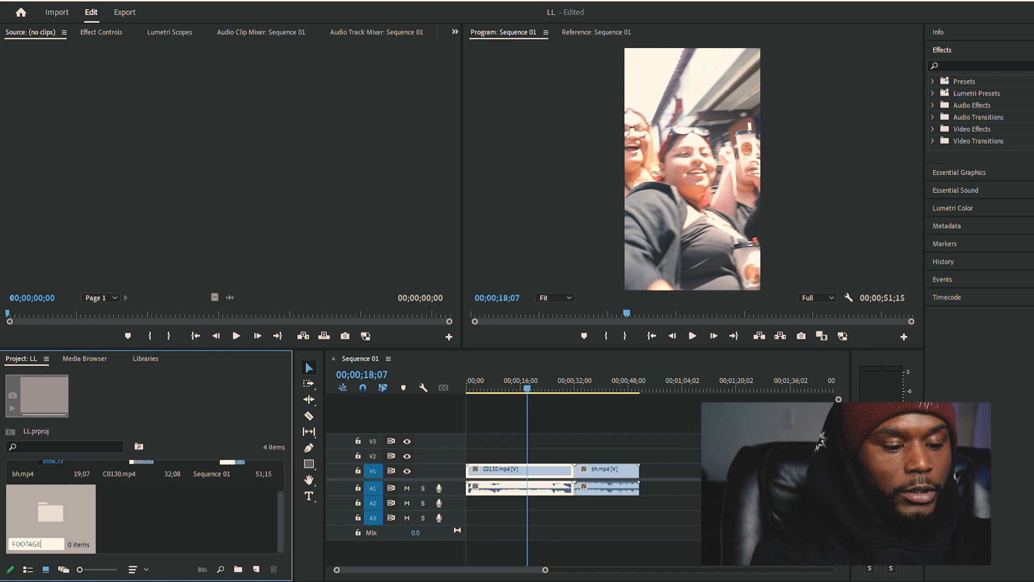
{"action": "left_click", "coordinate": [226, 532]}
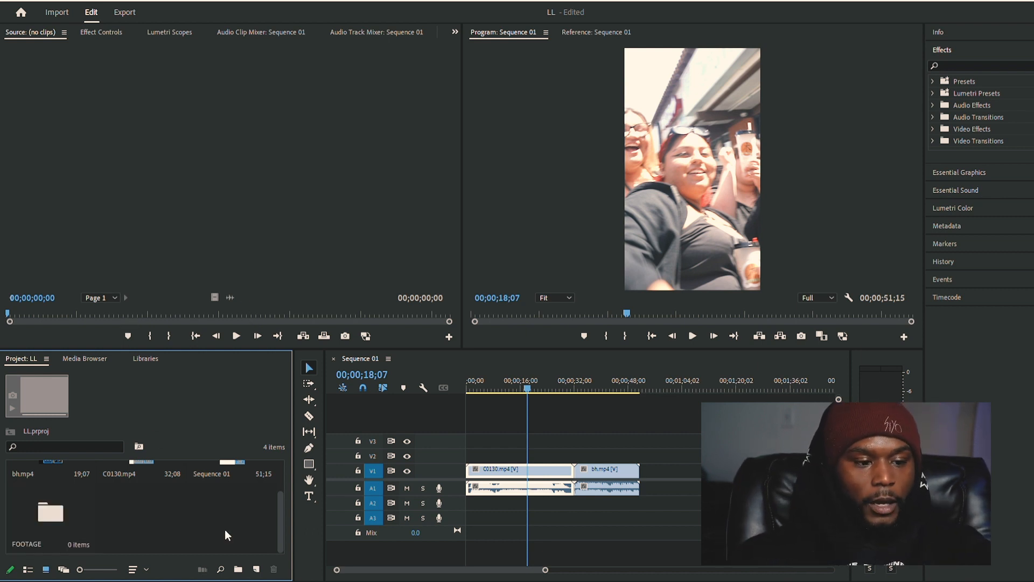
Step: Move the bh.mp4 and C0130.mp4 clips into the FOOTAGE bin, leaving Sequence 01 outside it
{"action": "scroll", "coordinate": [210, 506], "scroll_direction": "up", "scroll_amount": 2}
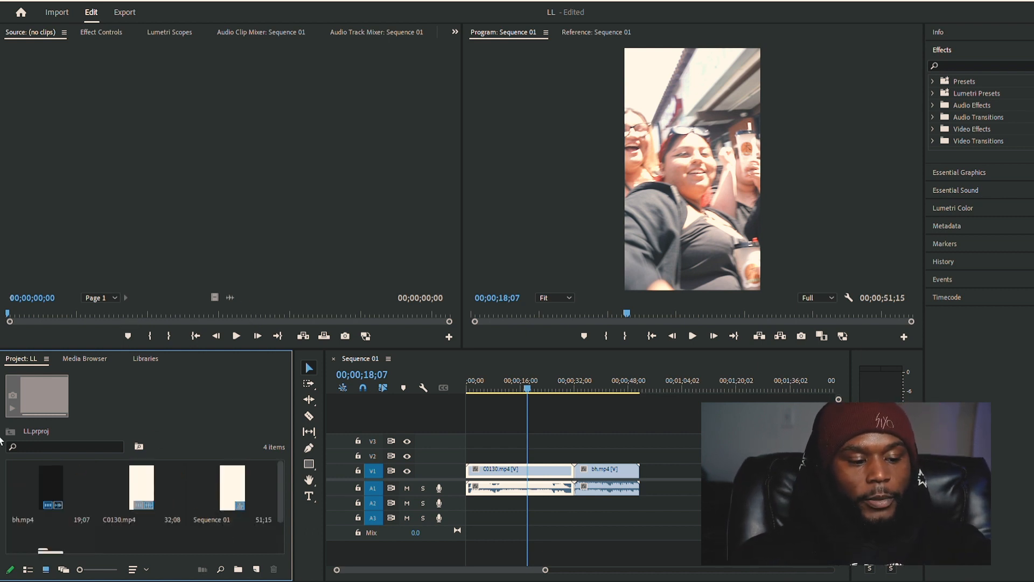
{"action": "left_click", "coordinate": [64, 474]}
{"action": "left_click", "coordinate": [139, 477], "text": "ctrl"}
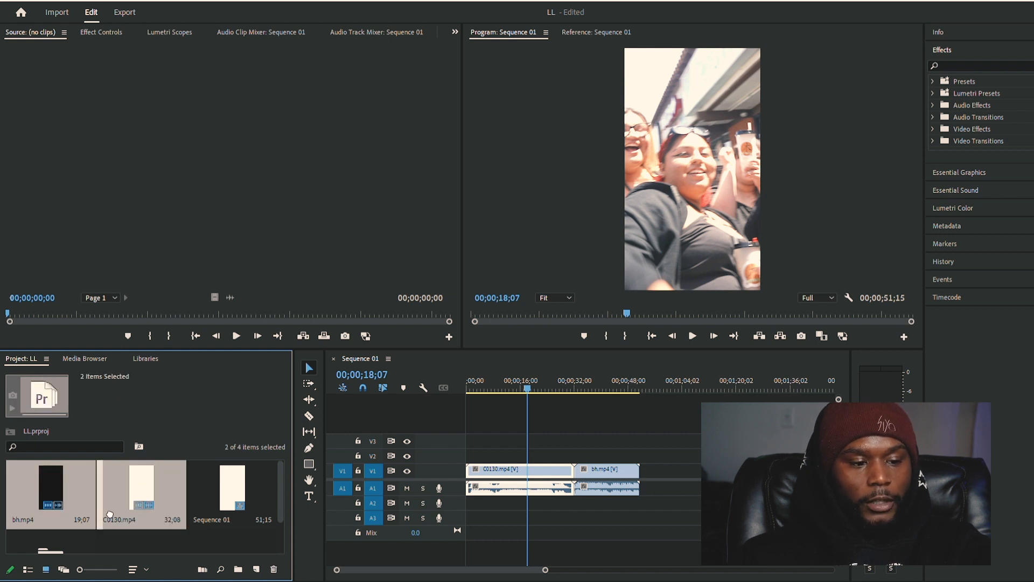
{"action": "scroll", "coordinate": [76, 521], "scroll_direction": "down", "scroll_amount": 2}
{"action": "left_click_drag", "start_coordinate": [75, 524], "coordinate": [72, 523]}
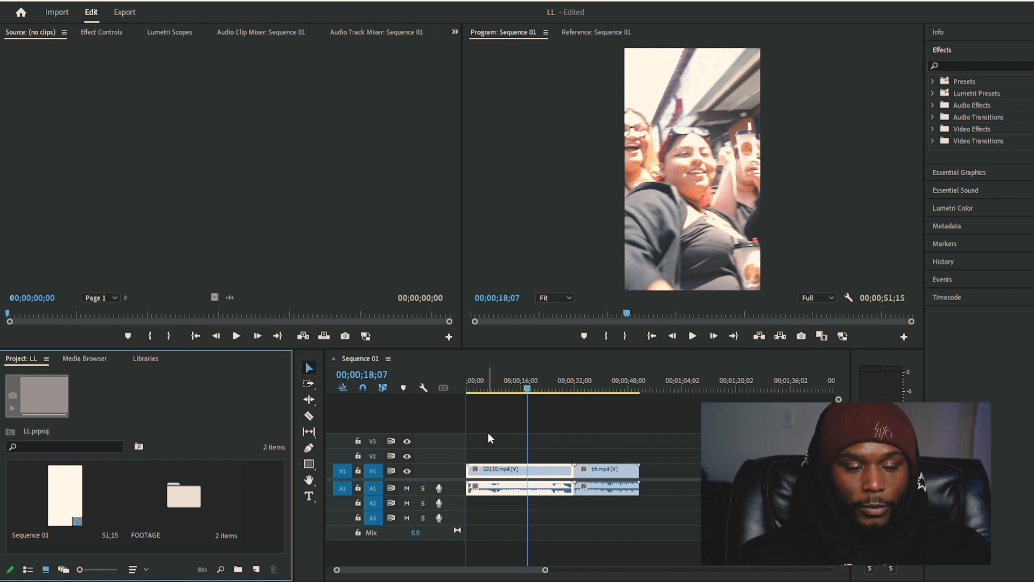
Step: Delete both clips from the Sequence 01 timeline and remove every item from the project
{"action": "left_click_drag", "start_coordinate": [491, 438], "coordinate": [646, 486]}
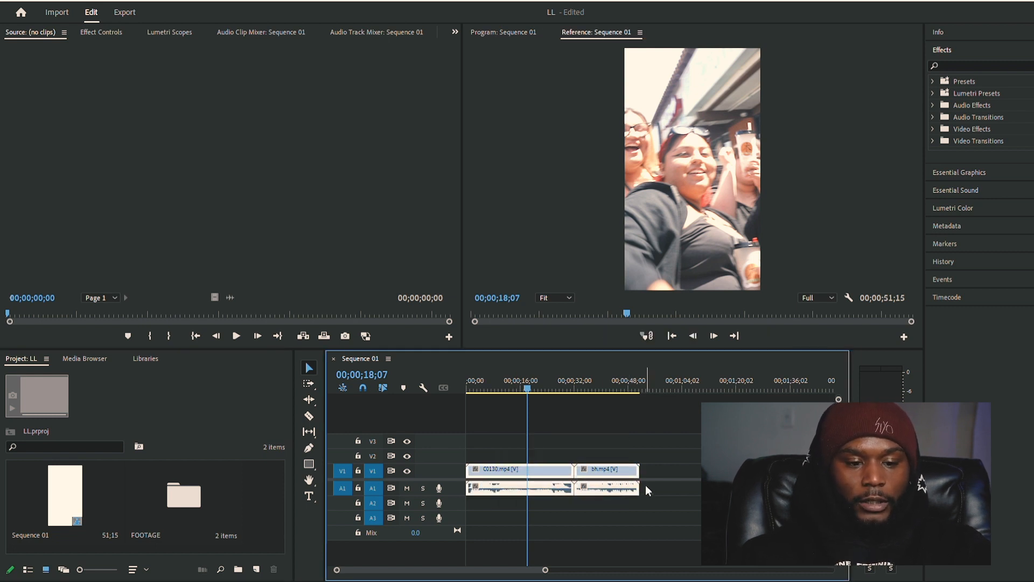
{"action": "key", "text": "Delete"}
{"action": "left_click", "coordinate": [260, 469]}
{"action": "left_click", "coordinate": [213, 472]}
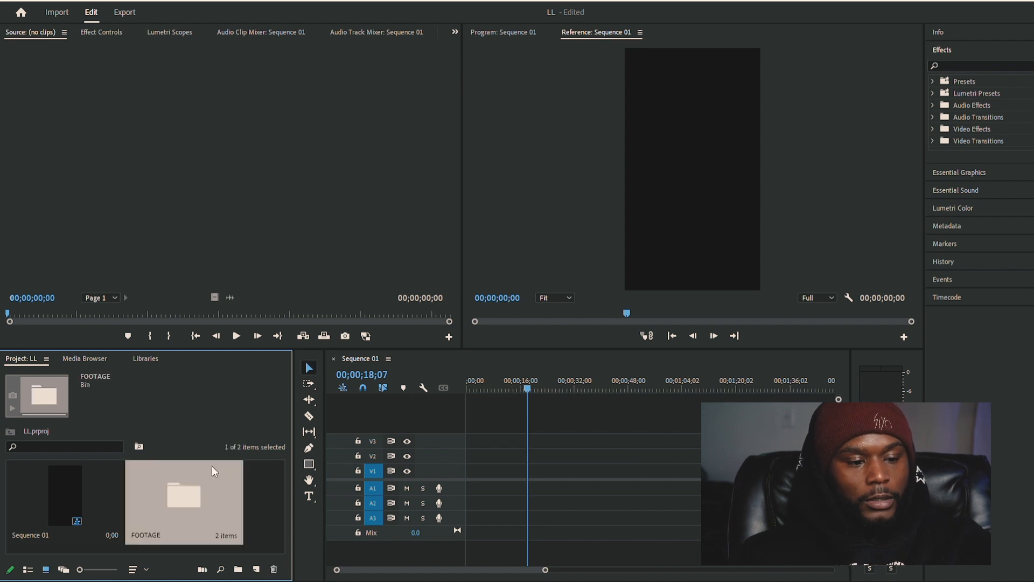
{"action": "key", "text": "ctrl+a"}
{"action": "key", "text": "Delete"}
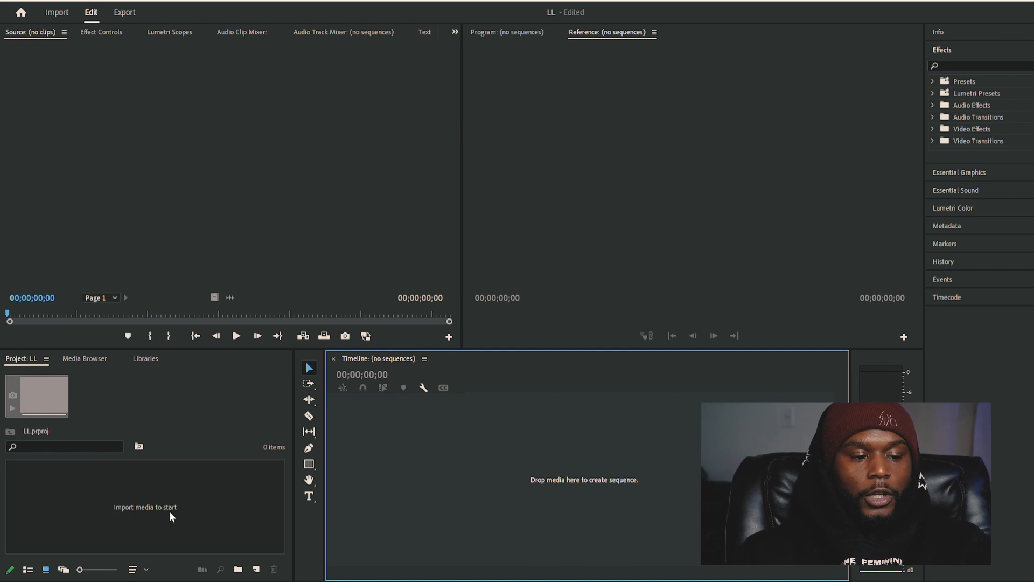
Step: Bring C0130.mp4 and bh.mp4 back into the empty project and create a bin named FOOTAGE
{"action": "key", "text": "alt+Tab"}
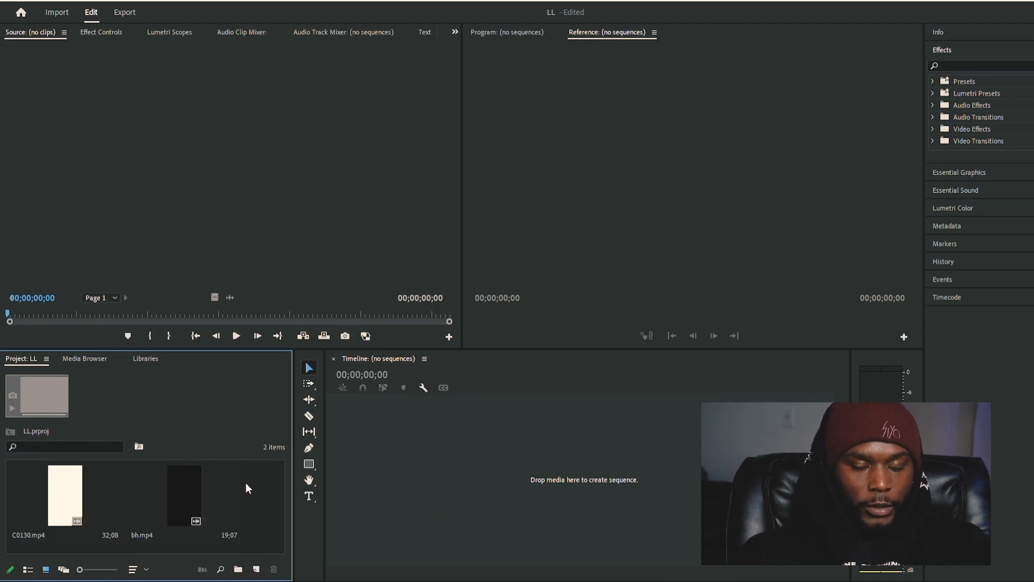
{"action": "left_click", "coordinate": [238, 569]}
{"action": "type", "text": "F"}
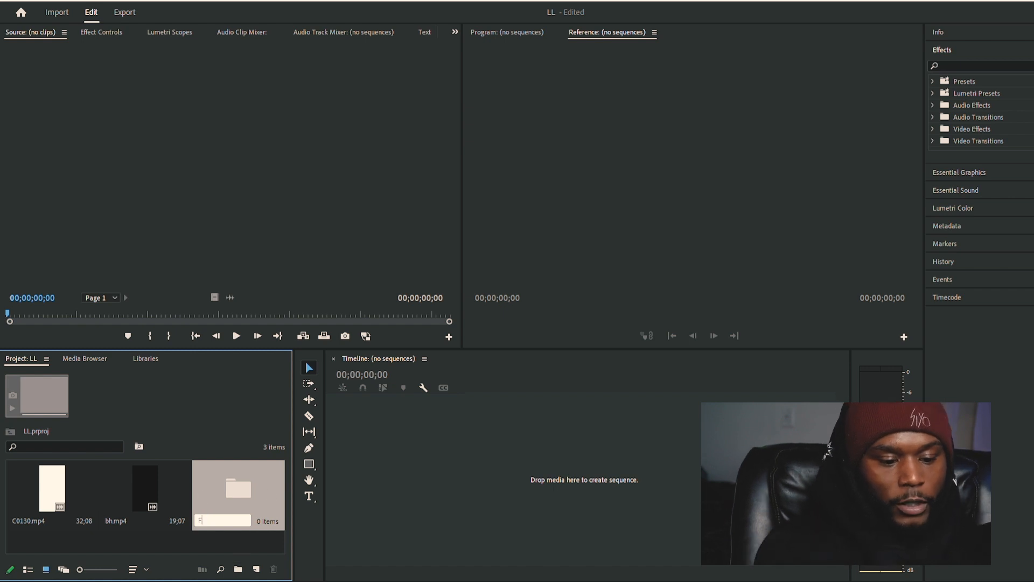
{"action": "type", "text": "OOTAGE"}
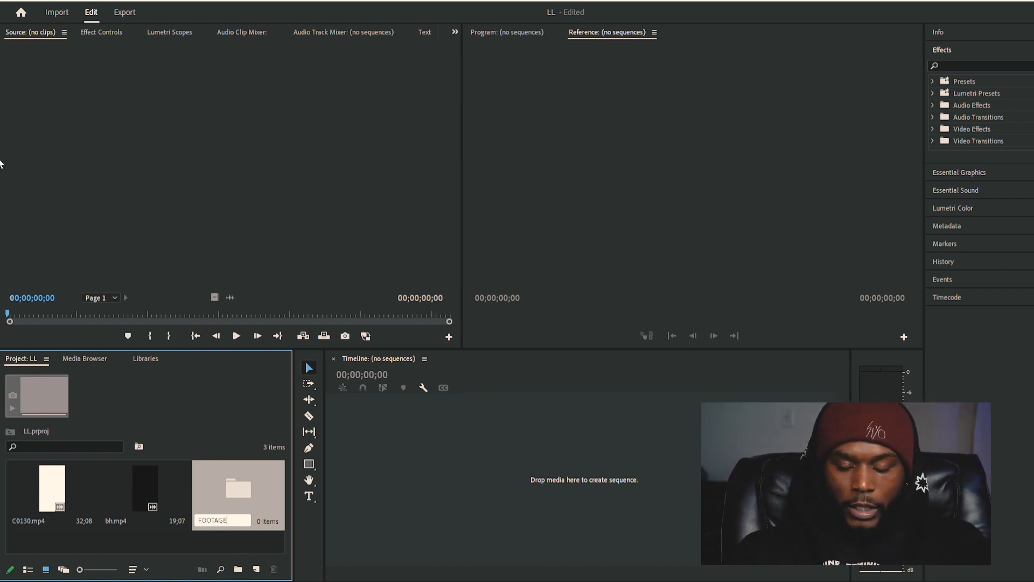
{"action": "left_click", "coordinate": [181, 534]}
Step: Move both the C0130.mp4 and bh.mp4 clips into the FOOTAGE bin
{"action": "left_click", "coordinate": [92, 521]}
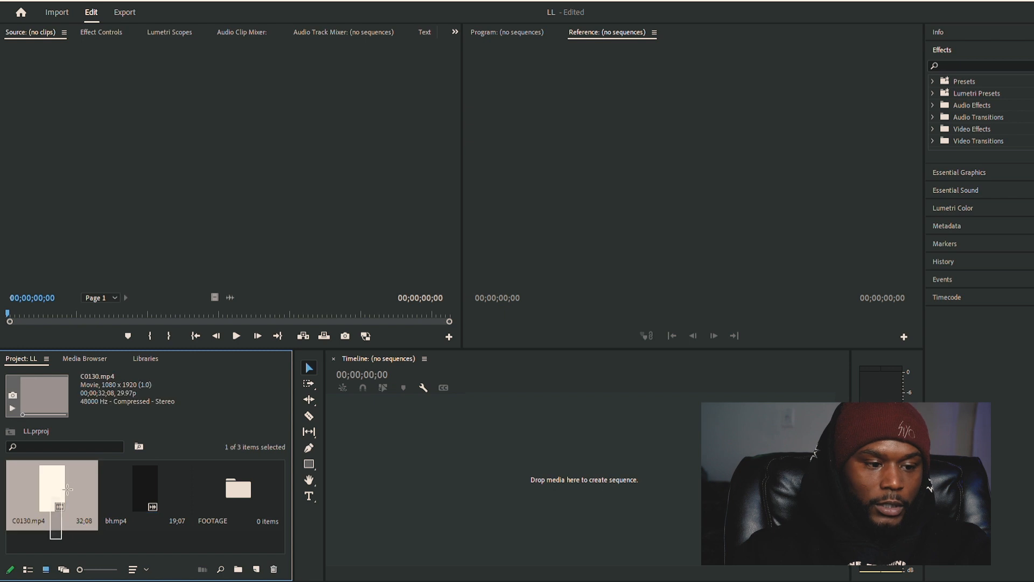
{"action": "left_click", "coordinate": [117, 490], "text": "shift"}
{"action": "left_click_drag", "start_coordinate": [121, 470], "coordinate": [230, 488]}
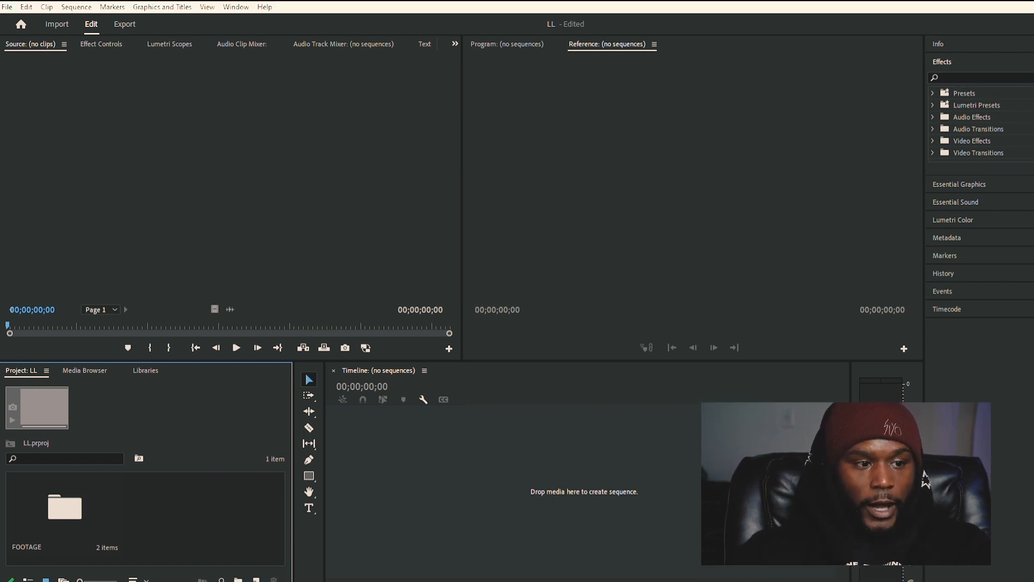
{"action": "left_click", "coordinate": [7, 7]}
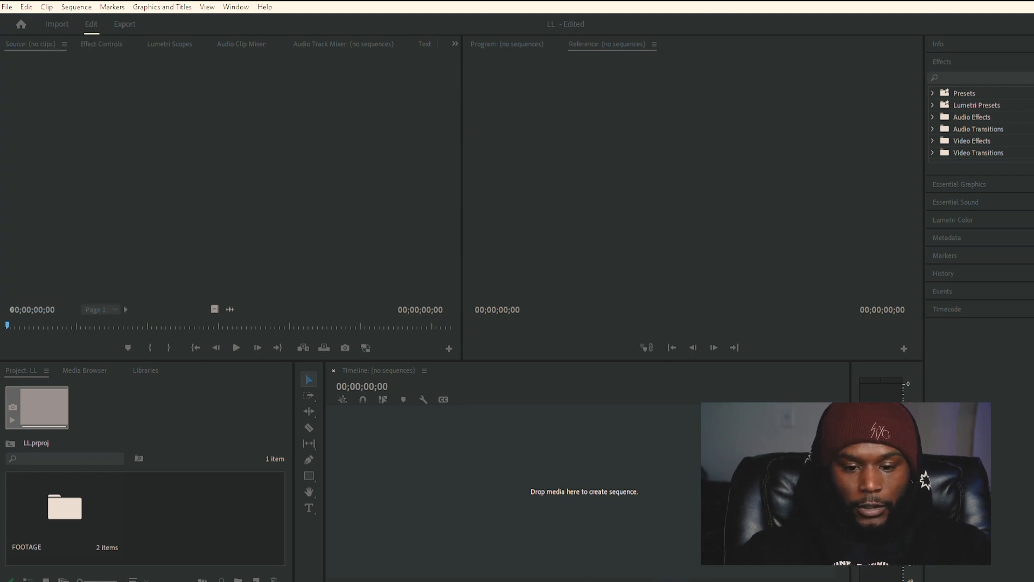
{"action": "left_click", "coordinate": [204, 536]}
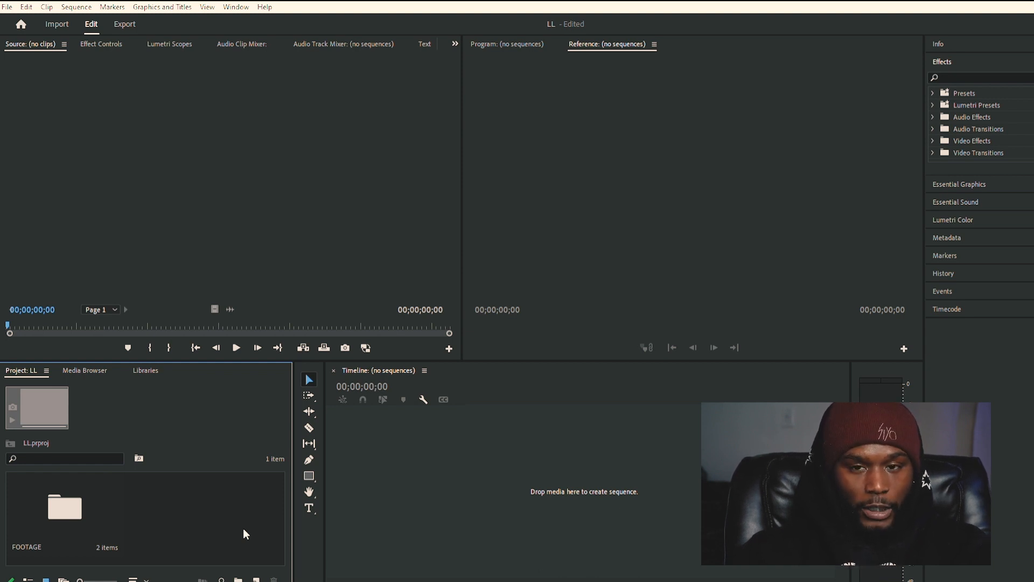
Step: Open the FOOTAGE bin and create a sequence from the bh.mp4 clip in the empty timeline
{"action": "double_click", "coordinate": [89, 496]}
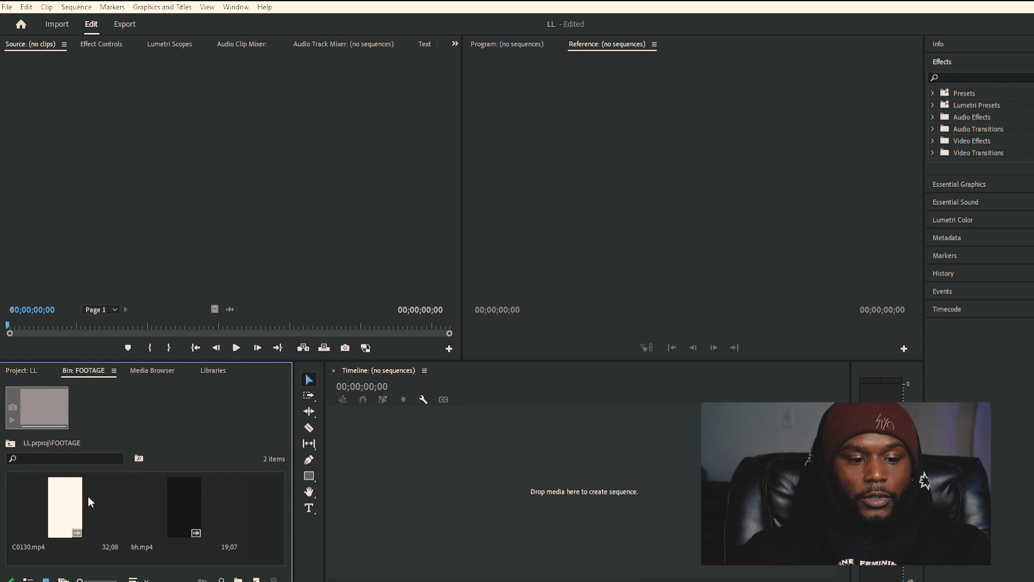
{"action": "left_click", "coordinate": [172, 489]}
{"action": "left_click_drag", "start_coordinate": [175, 491], "coordinate": [418, 492]}
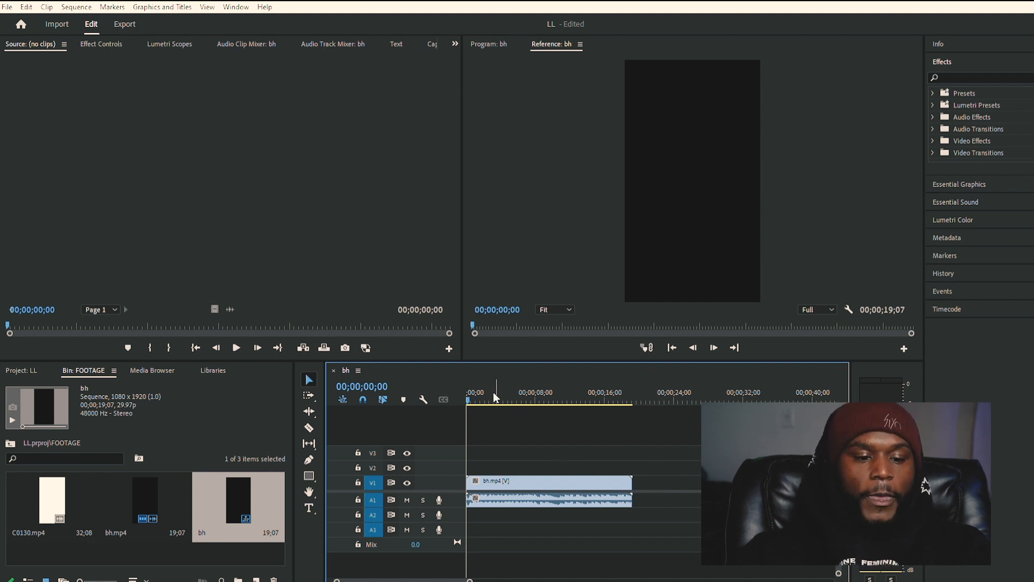
Step: Scrub through the bh sequence to review its footage and return the playhead to the beginning
{"action": "left_click_drag", "start_coordinate": [477, 390], "coordinate": [507, 399]}
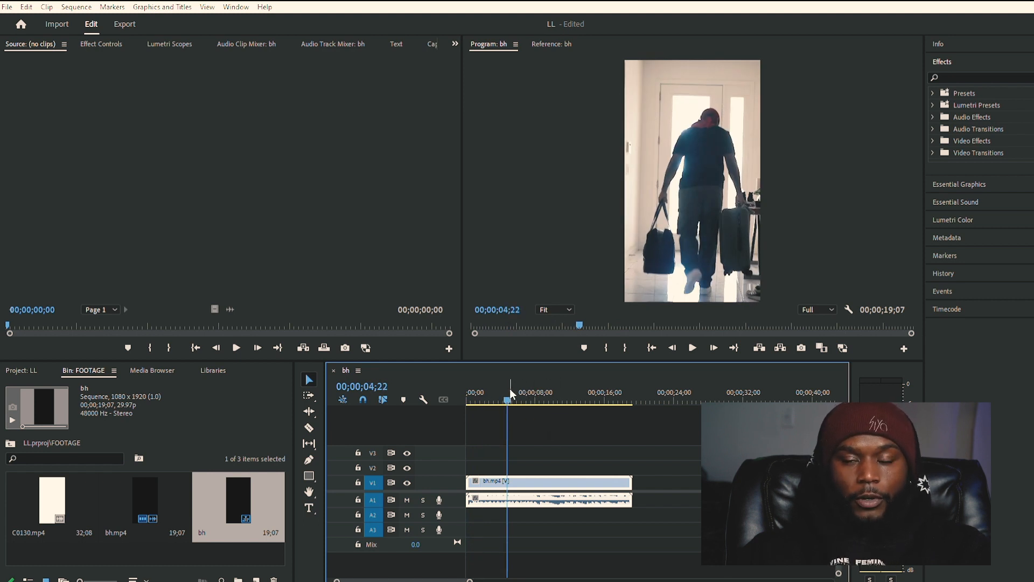
{"action": "left_click_drag", "start_coordinate": [507, 389], "coordinate": [575, 402]}
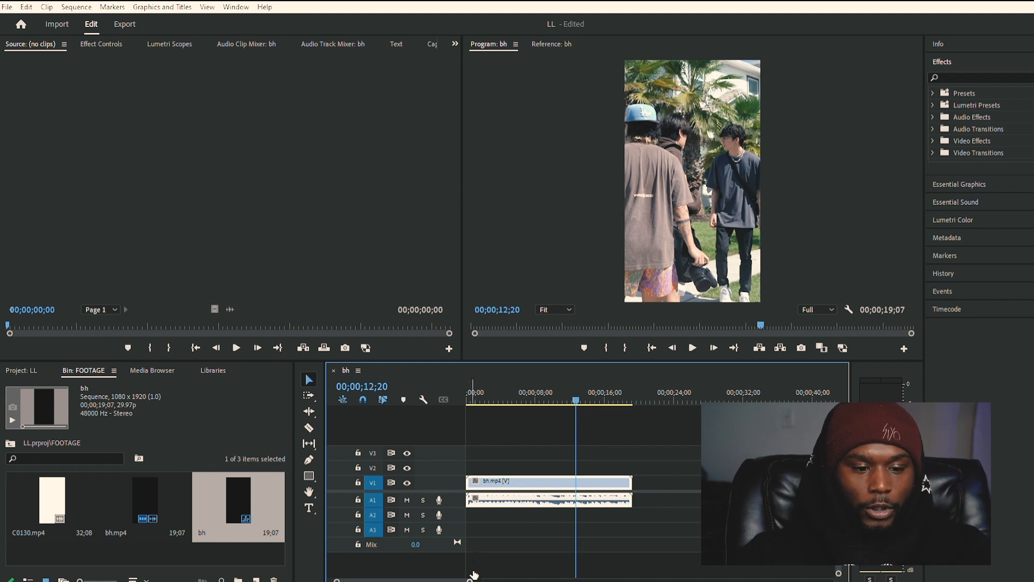
{"action": "scroll", "coordinate": [448, 572], "scroll_direction": "up", "scroll_amount": 5}
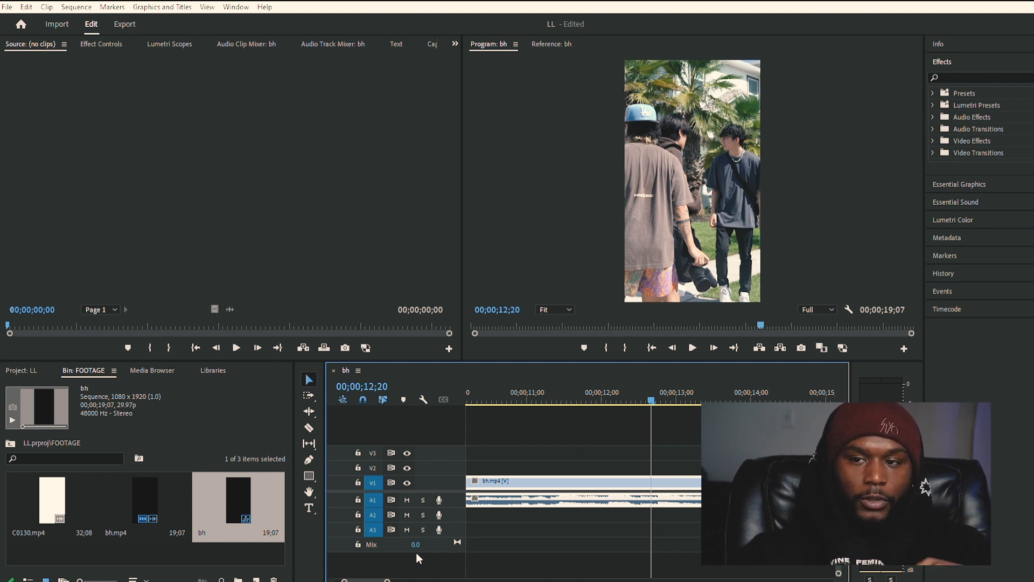
{"action": "scroll", "coordinate": [393, 572], "scroll_direction": "down", "scroll_amount": 5}
{"action": "left_click", "coordinate": [469, 385]}
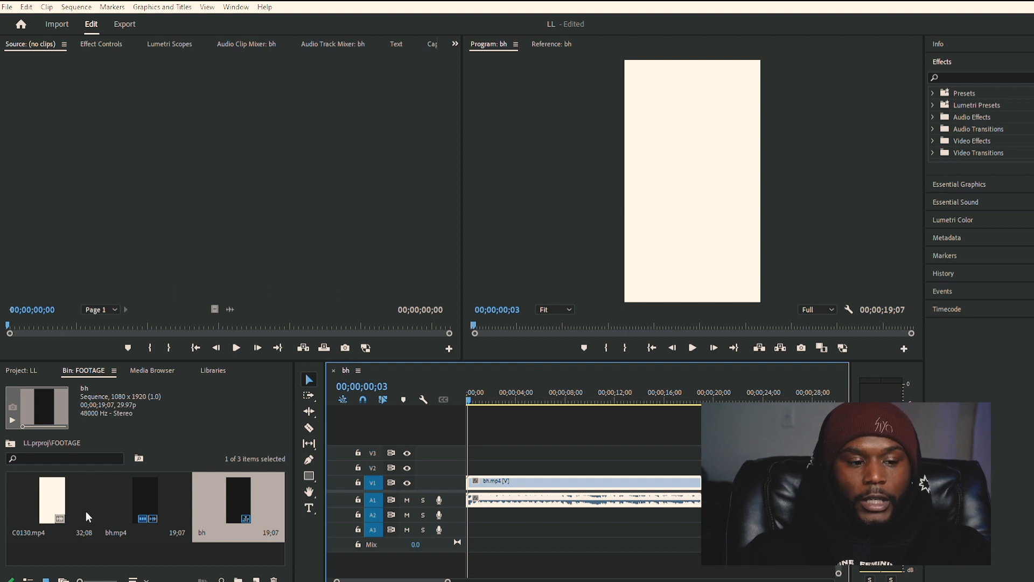
Step: Load the C0130.mp4 clip from the FOOTAGE bin into the Source Monitor and preview its opening seconds
{"action": "left_click", "coordinate": [56, 496]}
{"action": "left_click", "coordinate": [37, 462]}
{"action": "left_click", "coordinate": [27, 510]}
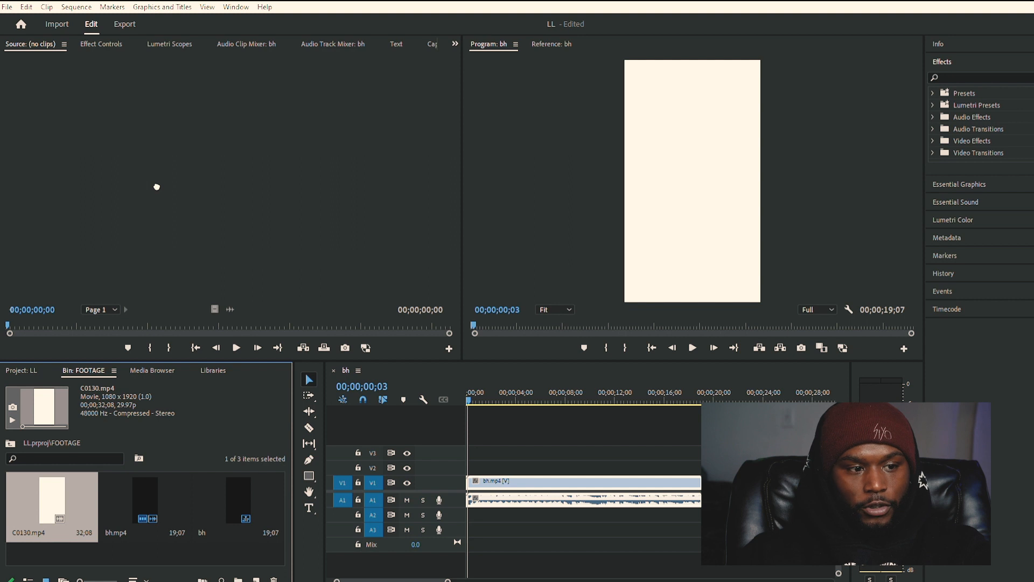
{"action": "left_click_drag", "start_coordinate": [156, 187], "coordinate": [82, 187]}
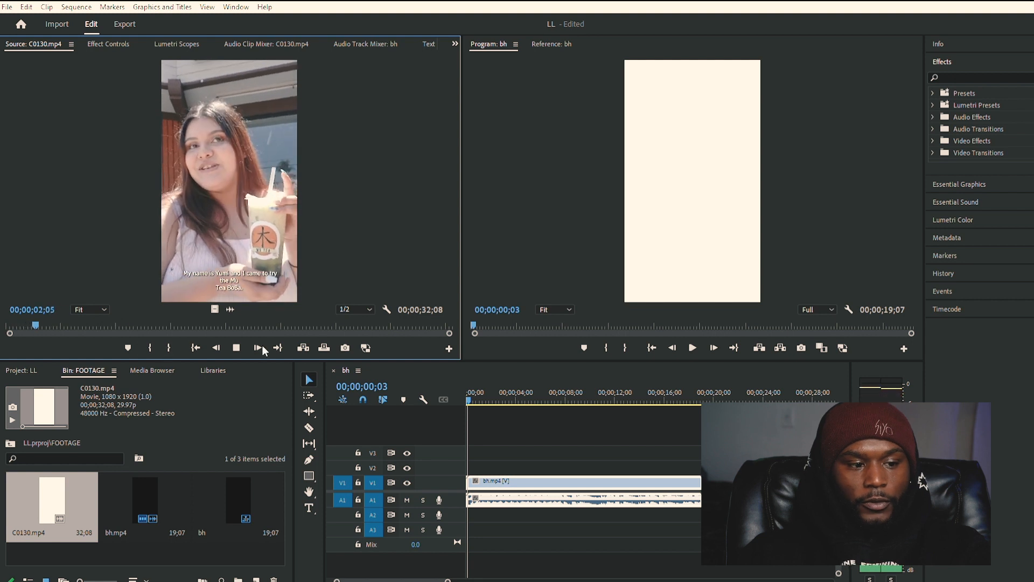
{"action": "left_click", "coordinate": [236, 347]}
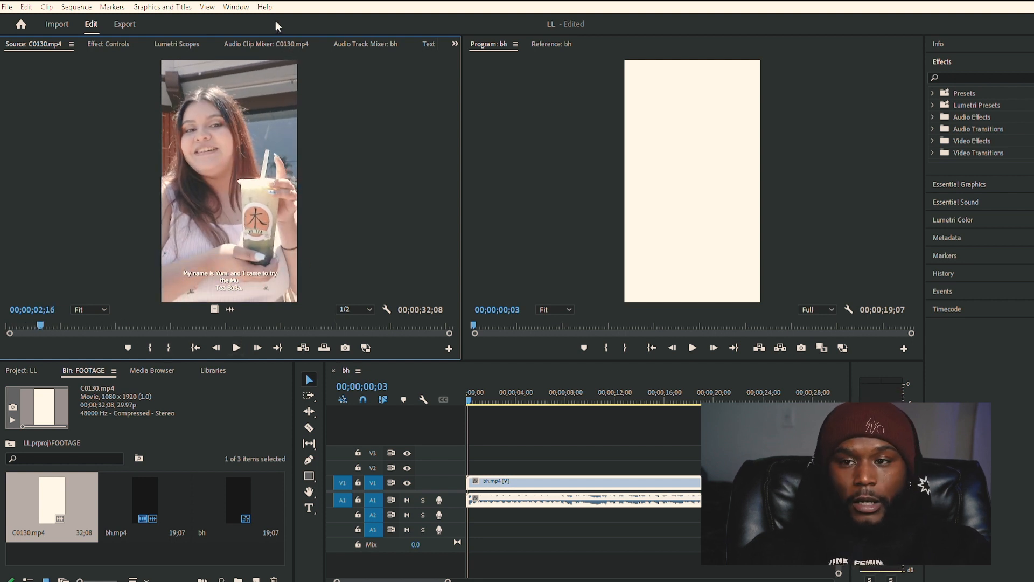
Step: Lower the Audio 1 volume of C0130.mp4 to about -4.5 dB in the Audio Clip Mixer and return to the source view
{"action": "left_click", "coordinate": [262, 44]}
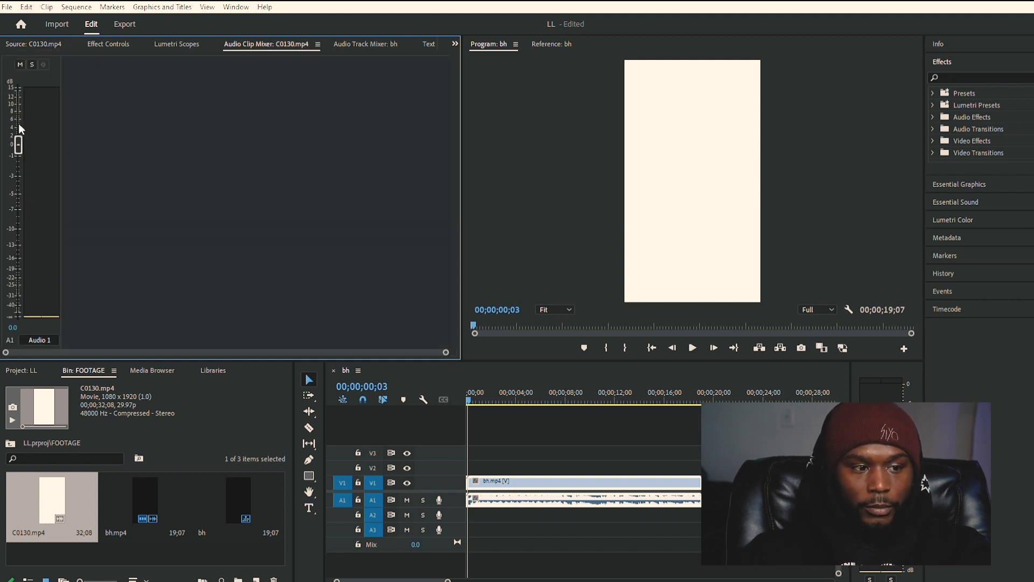
{"action": "left_click_drag", "start_coordinate": [22, 138], "coordinate": [18, 178]}
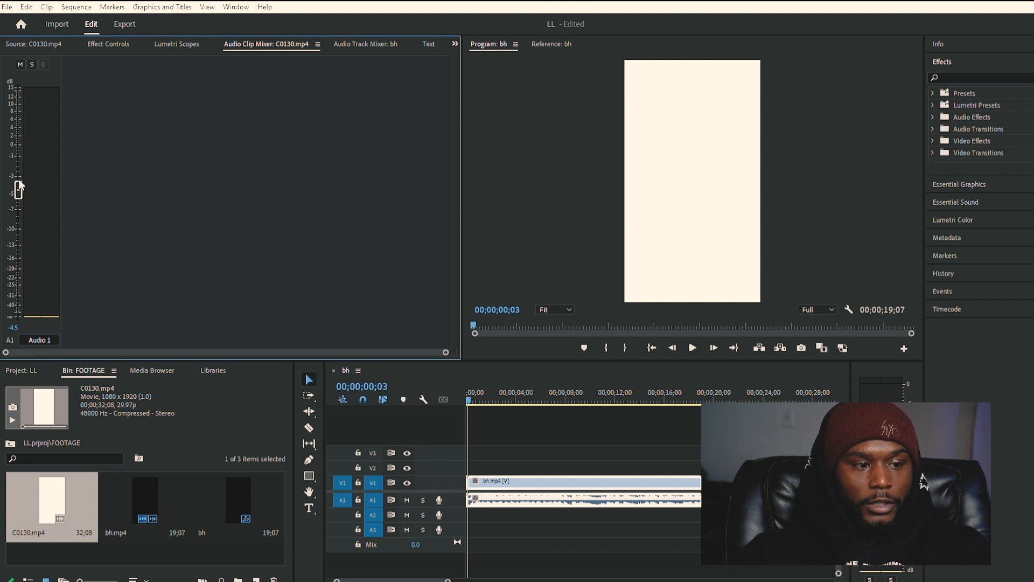
{"action": "left_click", "coordinate": [29, 44]}
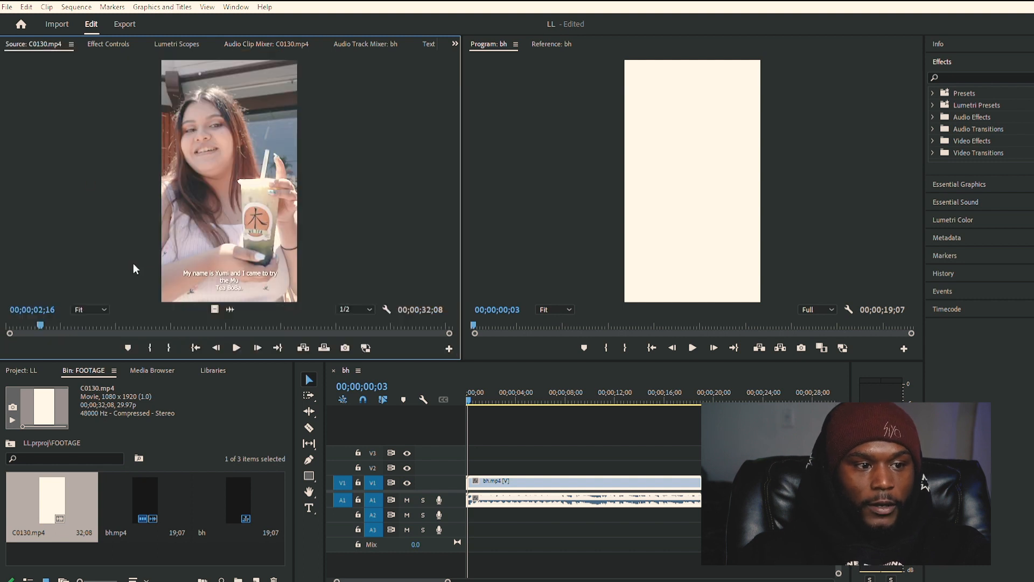
Step: Mark a trial range on C0130.mp4 in the Source Monitor from 00;00;05;19 to 00;00;11;29, and clear both marks
{"action": "left_click", "coordinate": [236, 348]}
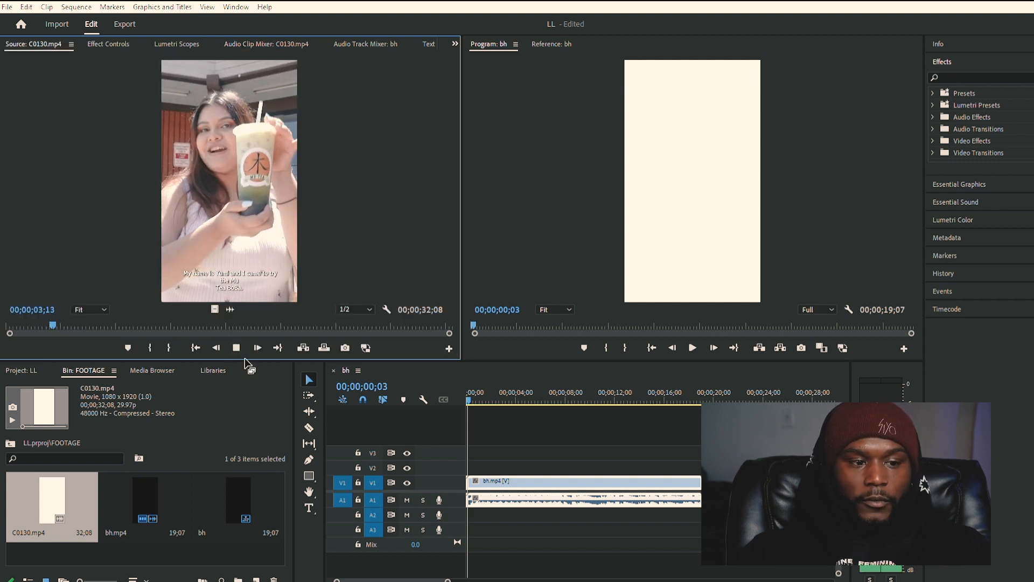
{"action": "left_click", "coordinate": [238, 346]}
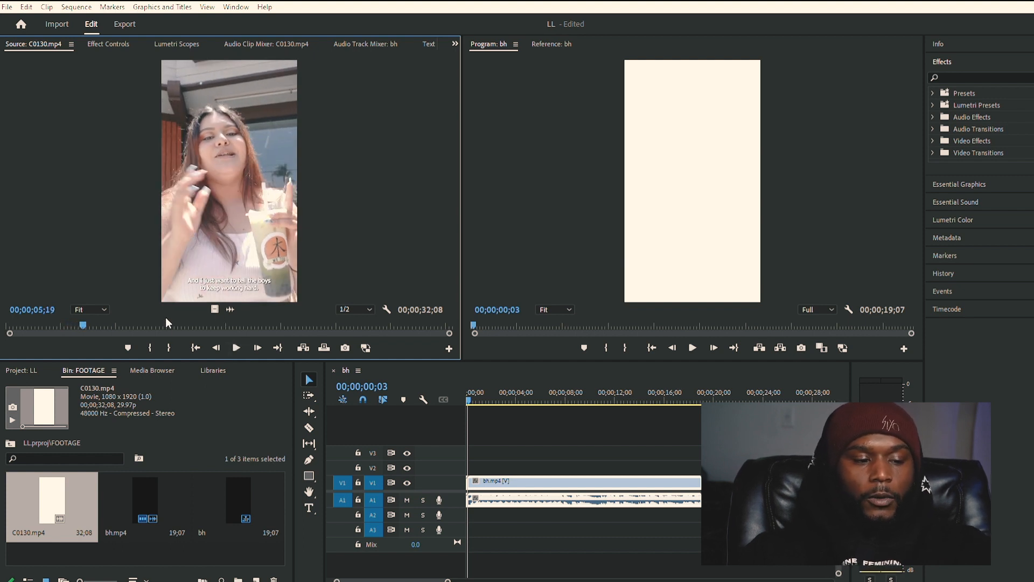
{"action": "left_click", "coordinate": [154, 344]}
{"action": "left_click_drag", "start_coordinate": [84, 323], "coordinate": [171, 307]}
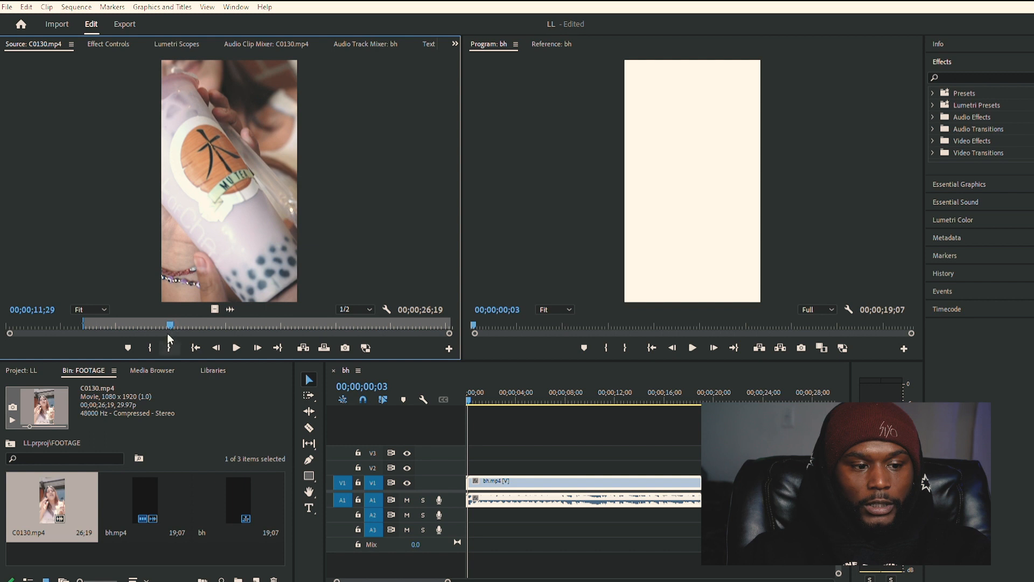
{"action": "key", "text": "o"}
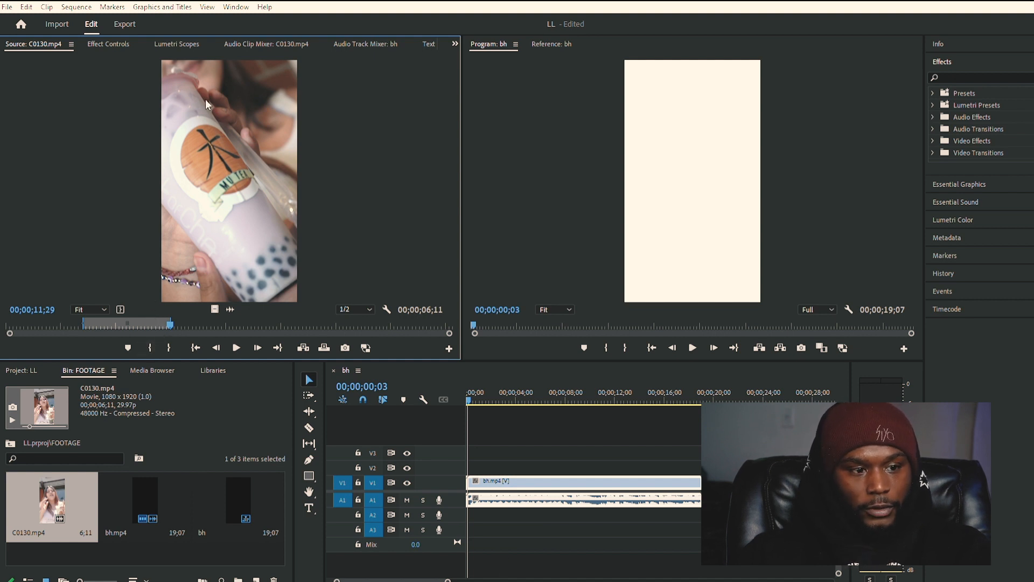
{"action": "key", "text": "ctrl+shift+x"}
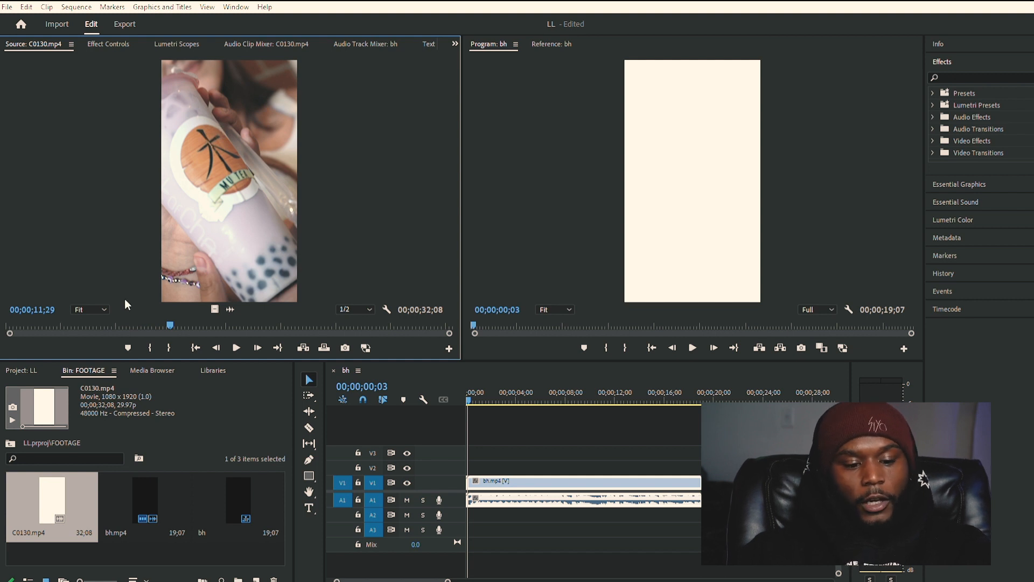
Step: Set the In point of C0130.mp4 at 00;00;11;29 and its Out point at 00;00;17;08 in the Source Monitor
{"action": "key", "text": "i"}
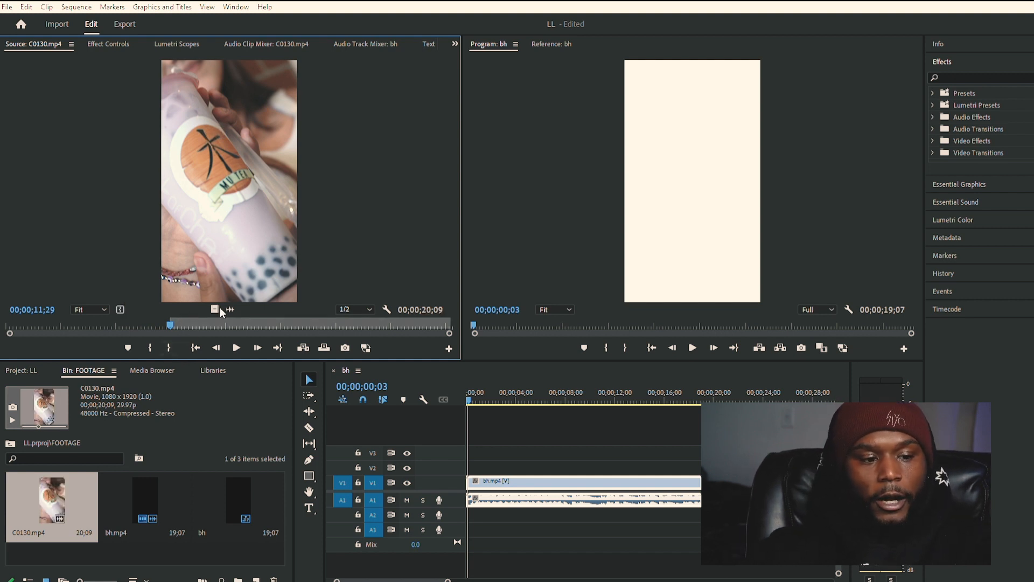
{"action": "left_click", "coordinate": [243, 325]}
{"action": "key", "text": "o"}
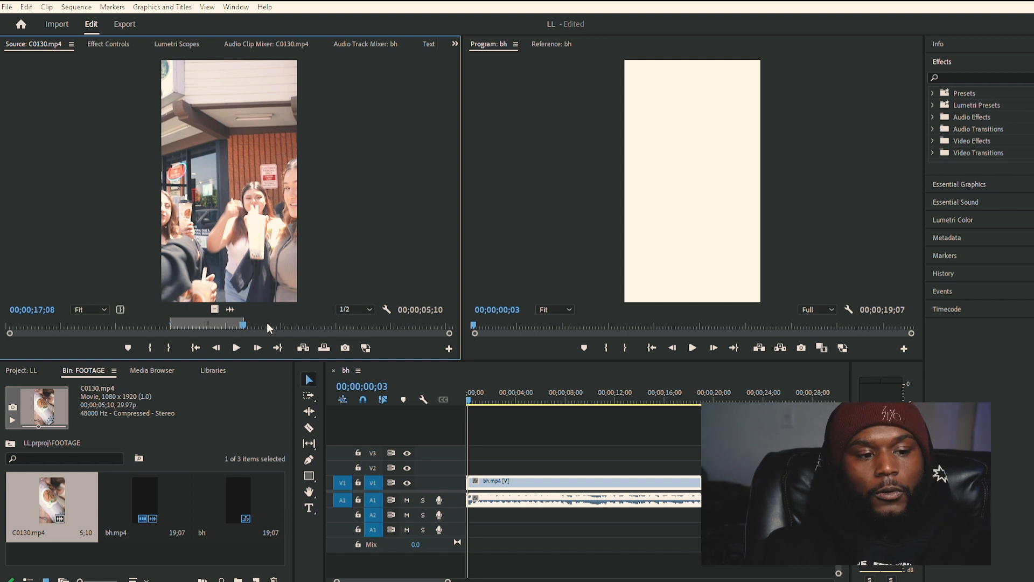
Step: Place only the video of the marked C0130.mp4 range on V1 about 22 seconds in, and only its audio beneath it on A1
{"action": "left_click", "coordinate": [723, 387]}
{"action": "left_click", "coordinate": [721, 388]}
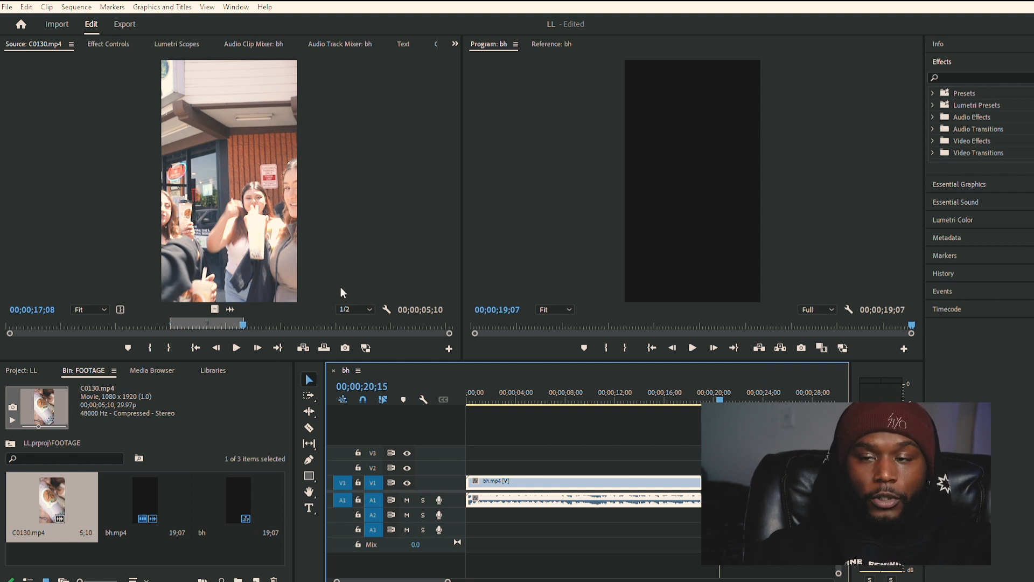
{"action": "left_click", "coordinate": [222, 300]}
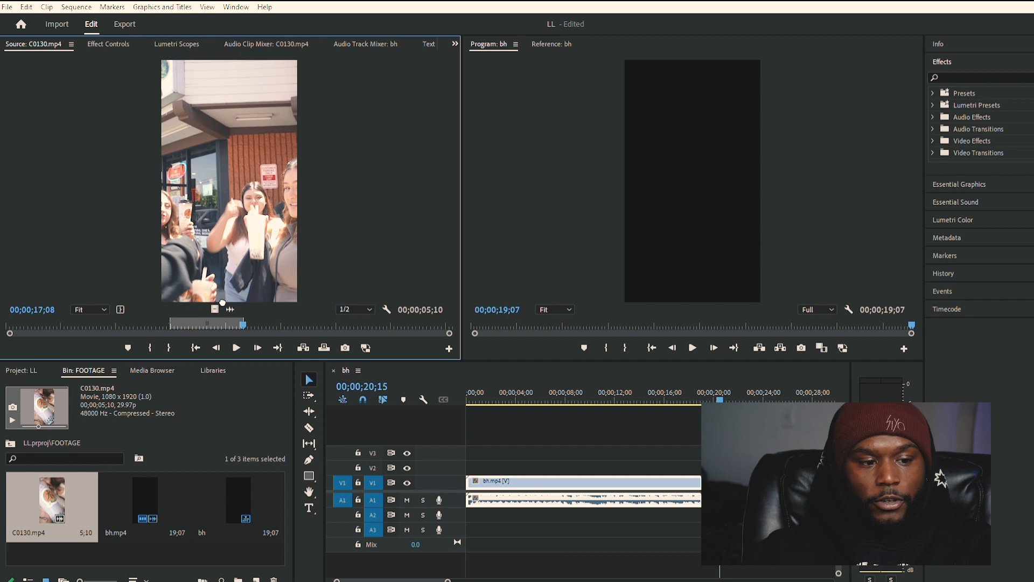
{"action": "left_click_drag", "start_coordinate": [222, 303], "coordinate": [731, 481]}
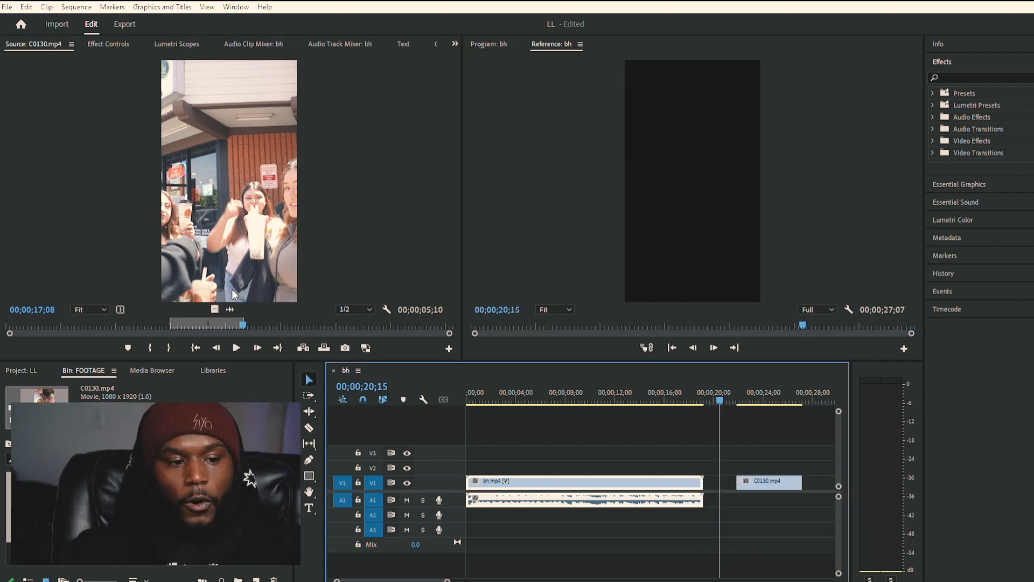
{"action": "left_click_drag", "start_coordinate": [230, 309], "coordinate": [749, 499]}
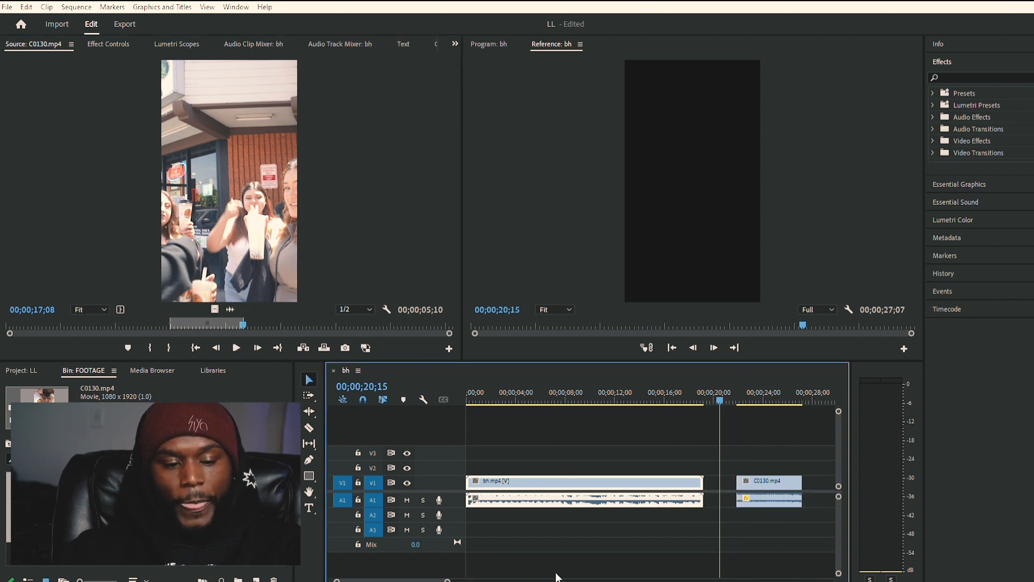
Step: Insert the marked C0130.mp4 range with video and audio into the bh sequence at 00;00;28;03
{"action": "scroll", "coordinate": [428, 572], "scroll_direction": "down", "scroll_amount": 3}
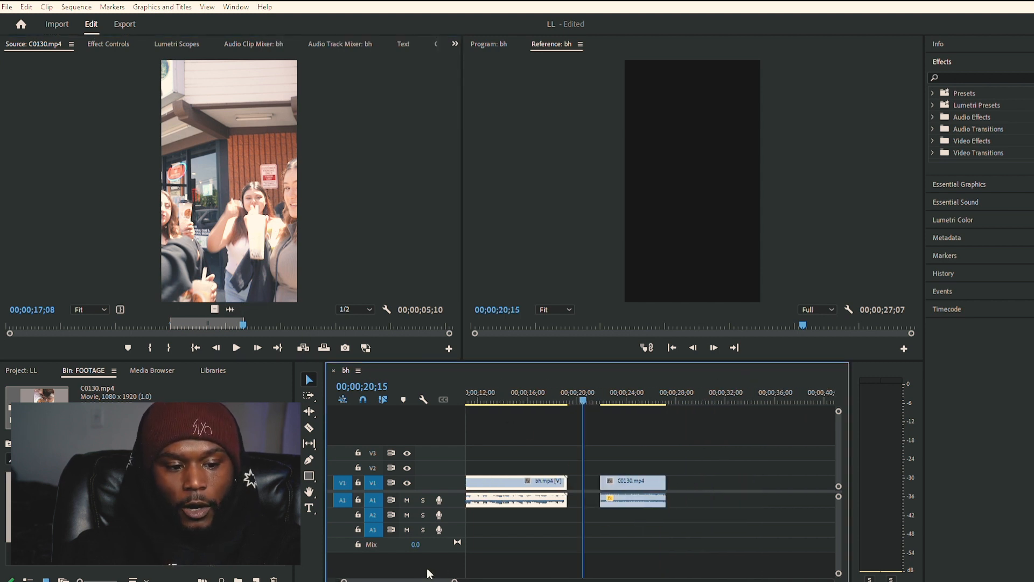
{"action": "left_click", "coordinate": [677, 402]}
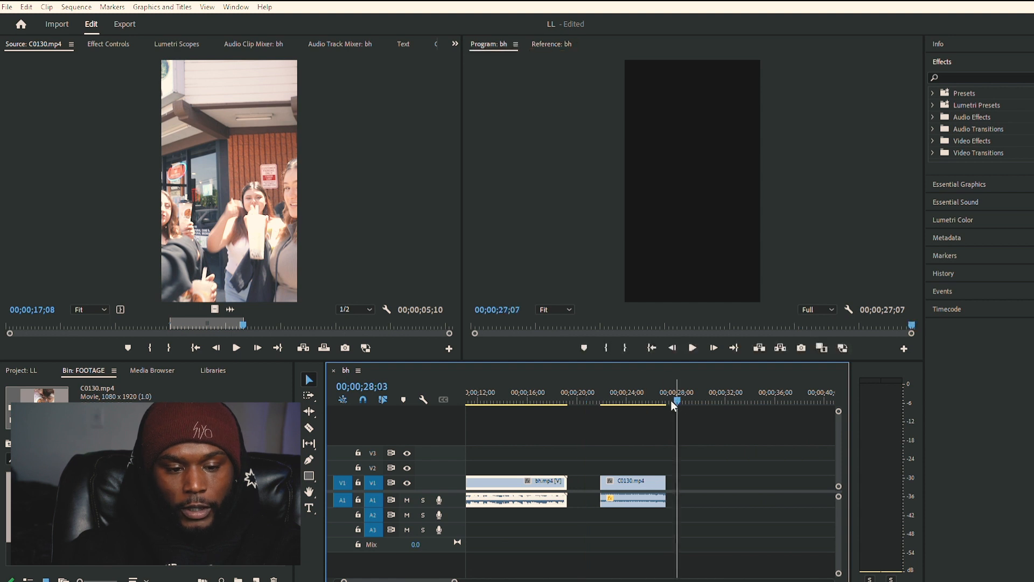
{"action": "left_click", "coordinate": [302, 346]}
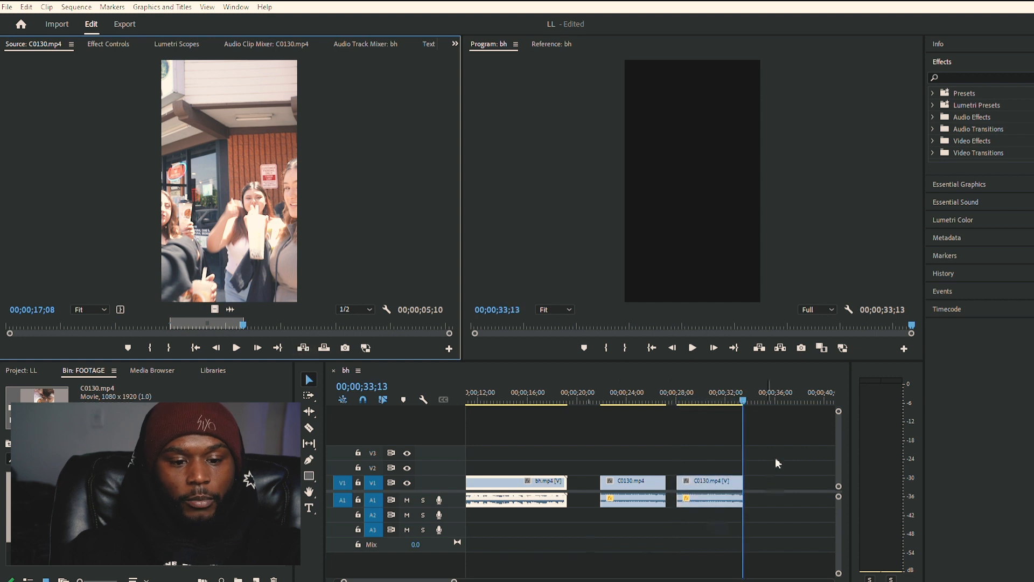